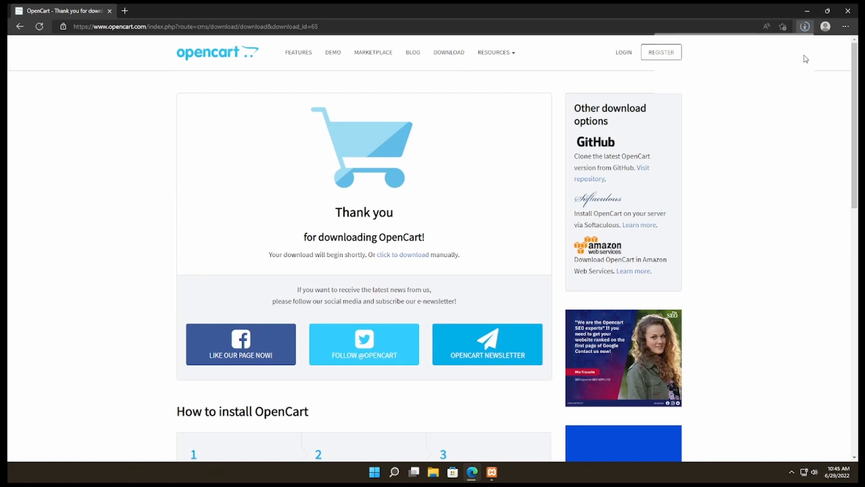
Minimize the browser, open two File Explorer windows and arrange them side by side.
left_click(810, 11)
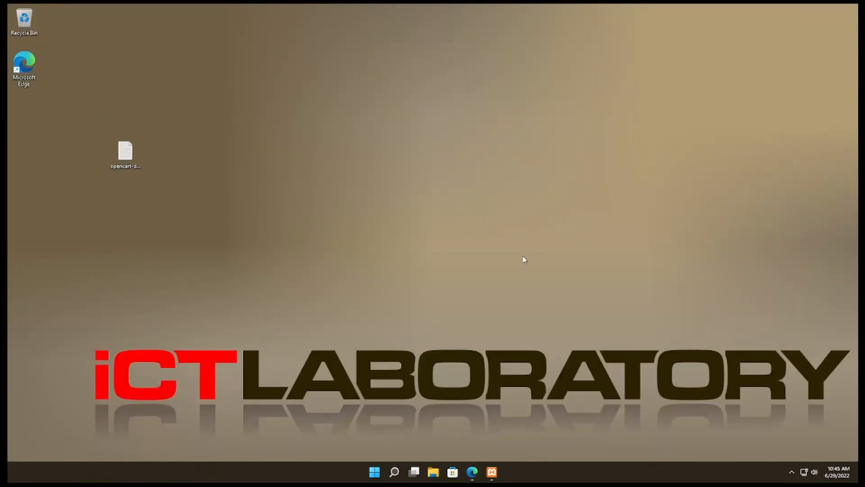
left_click(434, 473)
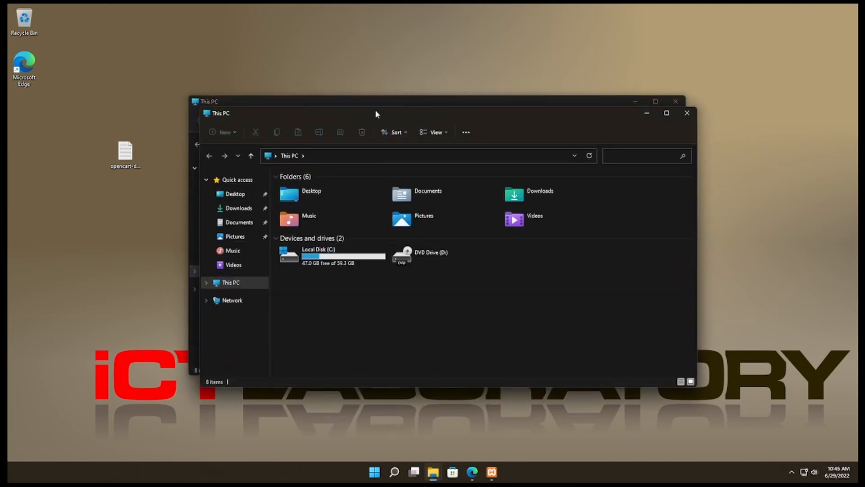
left_click_drag(376, 114, 858, 133)
left_click(223, 153)
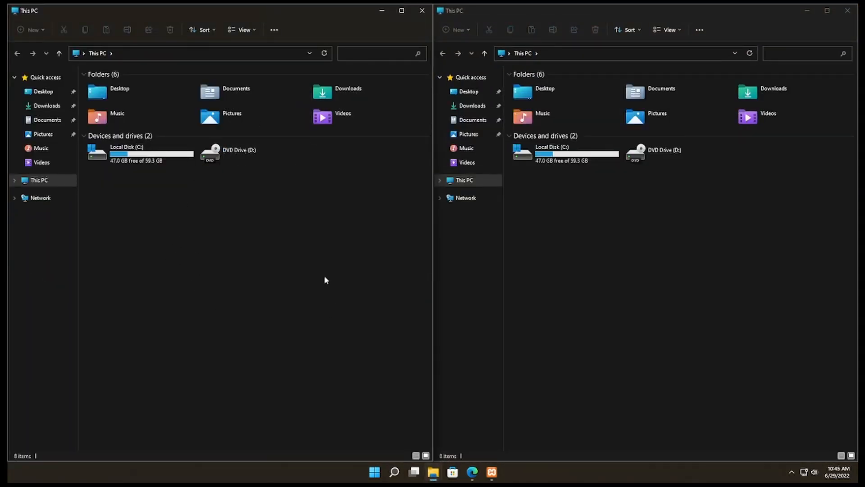
Open the C:\xampp\htdocs folder in one of the File Explorer windows.
double_click(126, 153)
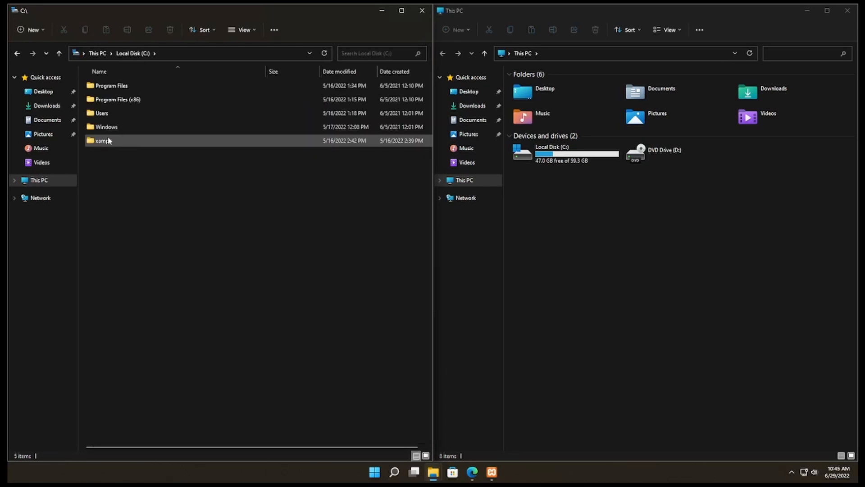
double_click(104, 142)
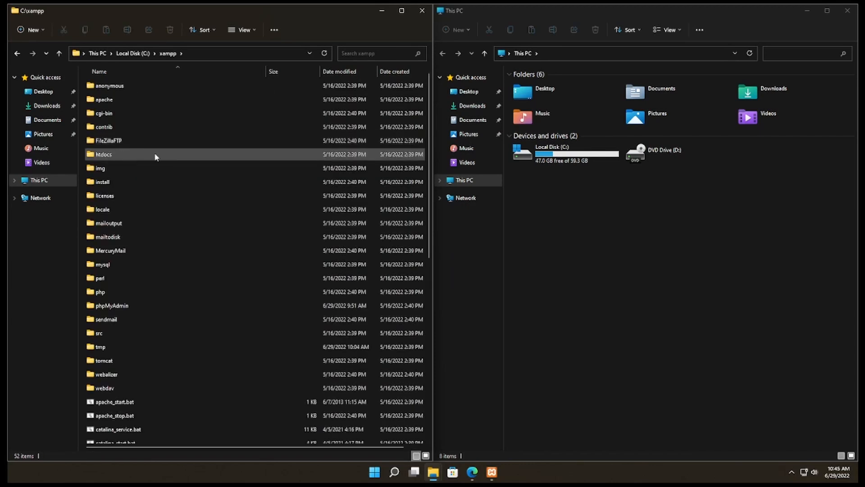
left_click(127, 157)
double_click(127, 156)
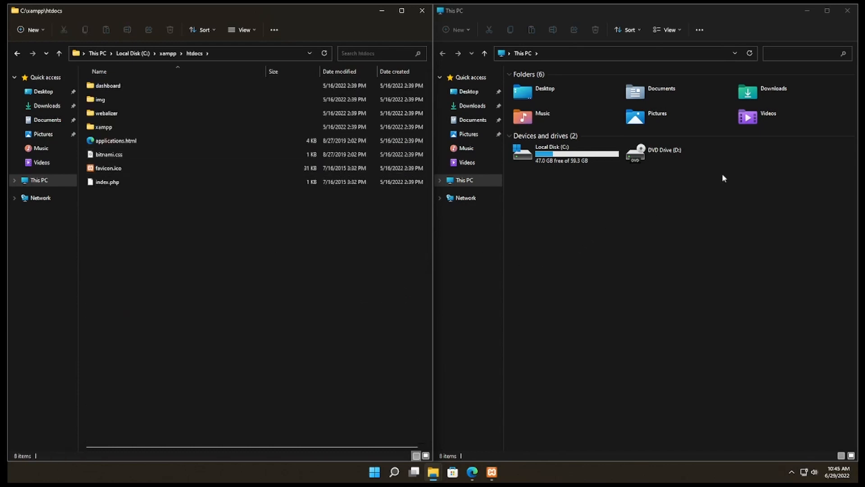
In the other File Explorer window, open the upload folder inside opencart-4.0.0.0.zip from Downloads.
left_click(776, 93)
double_click(776, 91)
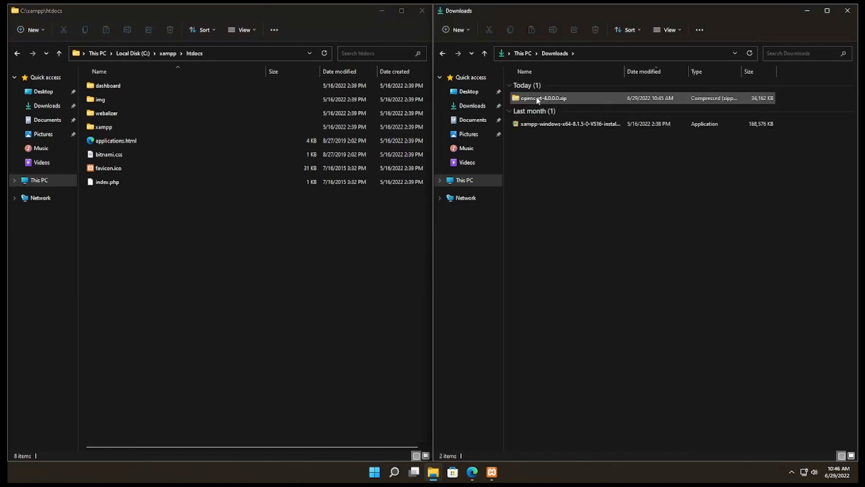
left_click(555, 99)
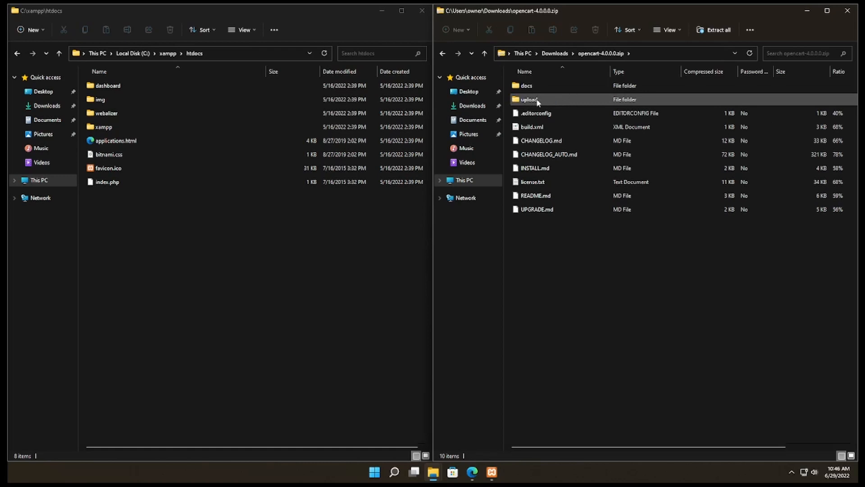
double_click(553, 99)
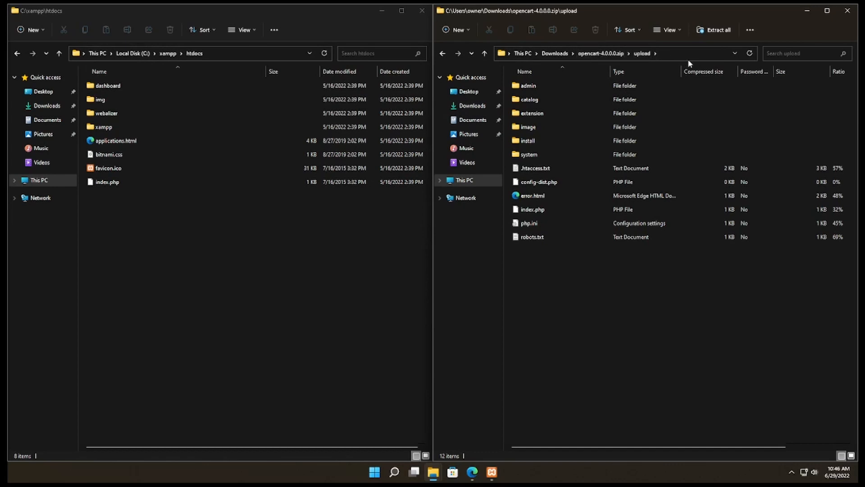
Copy everything in the archive's upload folder into C:\xampp\htdocs, replacing the existing index.php.
left_click(750, 31)
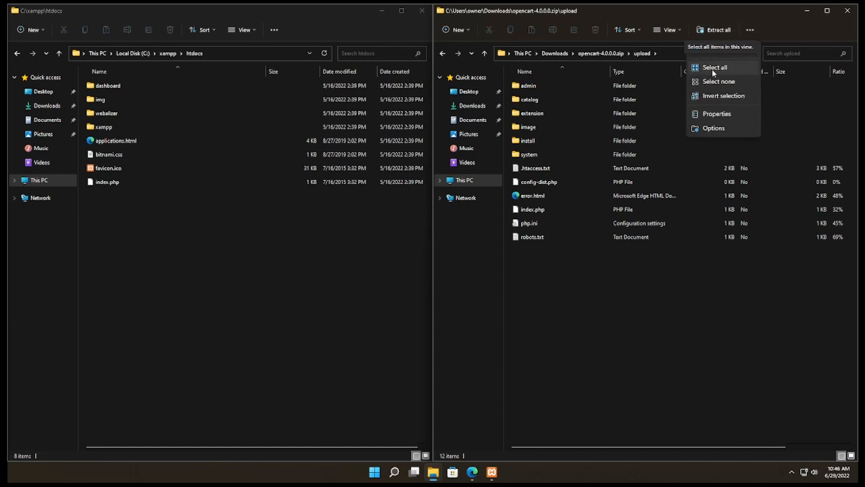
left_click(712, 69)
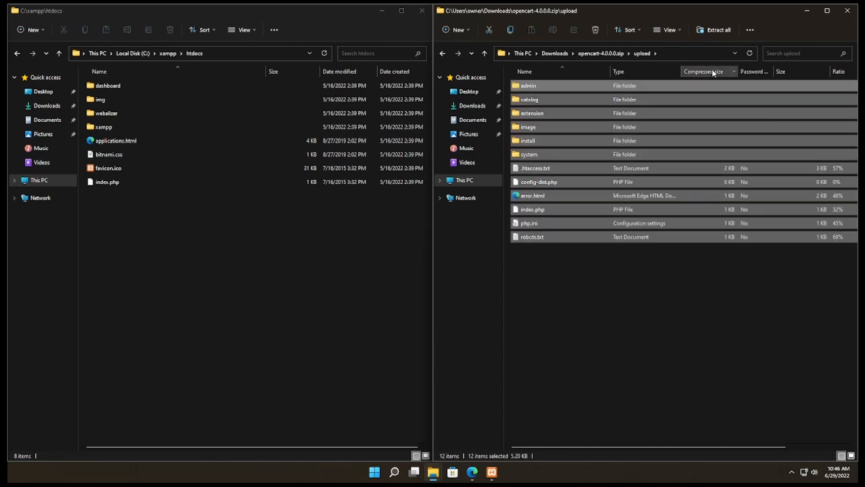
left_click(511, 29)
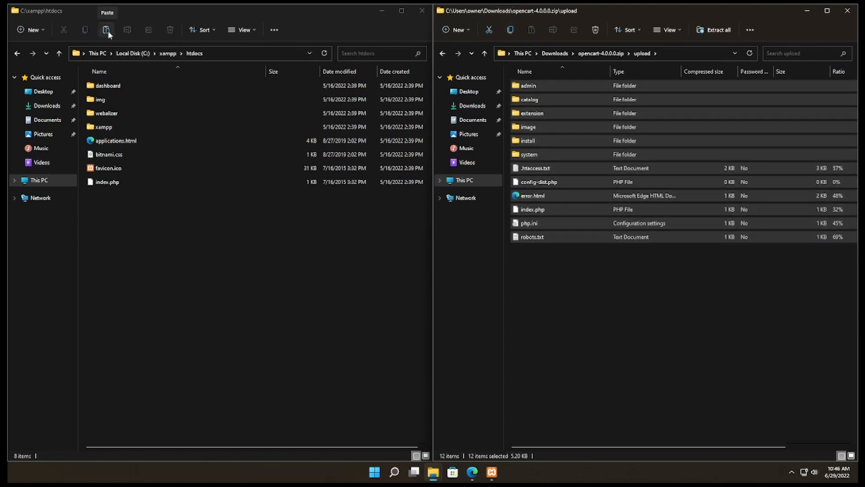
left_click(107, 30)
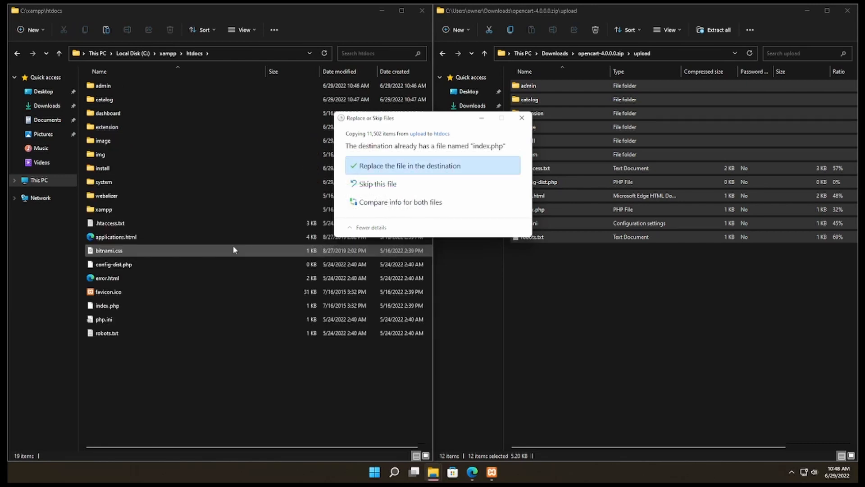
left_click(414, 167)
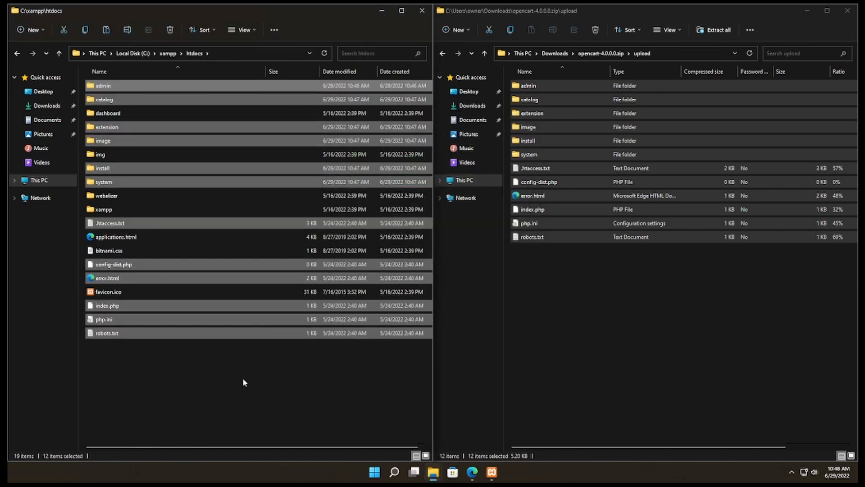
left_click(243, 380)
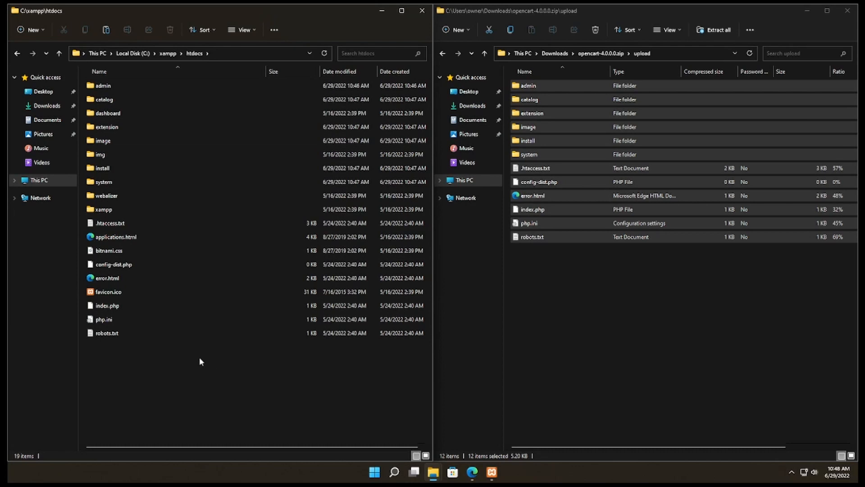
Rename config-dist.php in the htdocs folder to config.php.
left_click(127, 268)
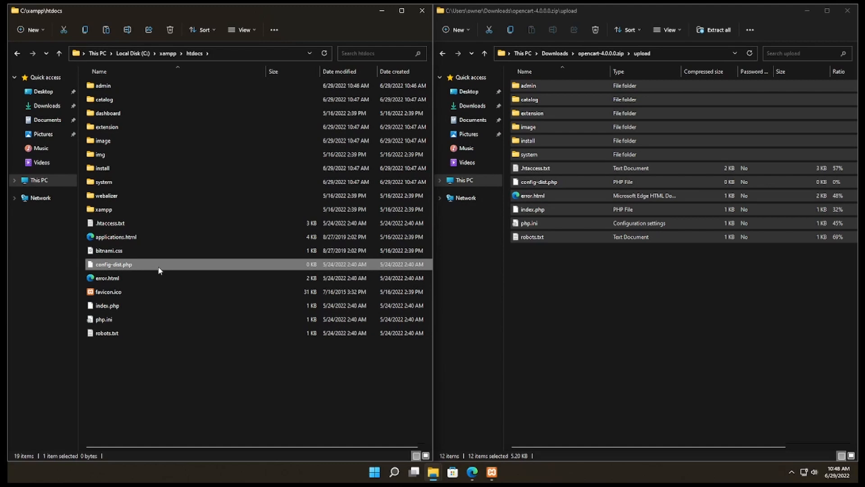
right_click(159, 270)
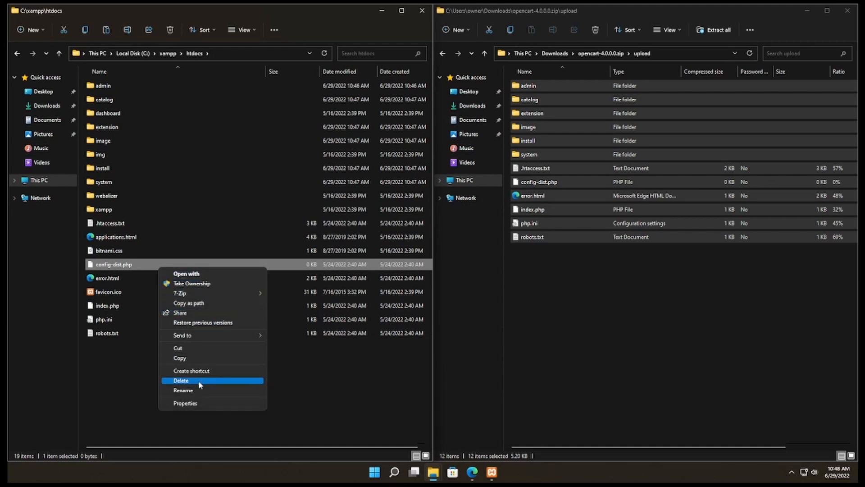
left_click(204, 391)
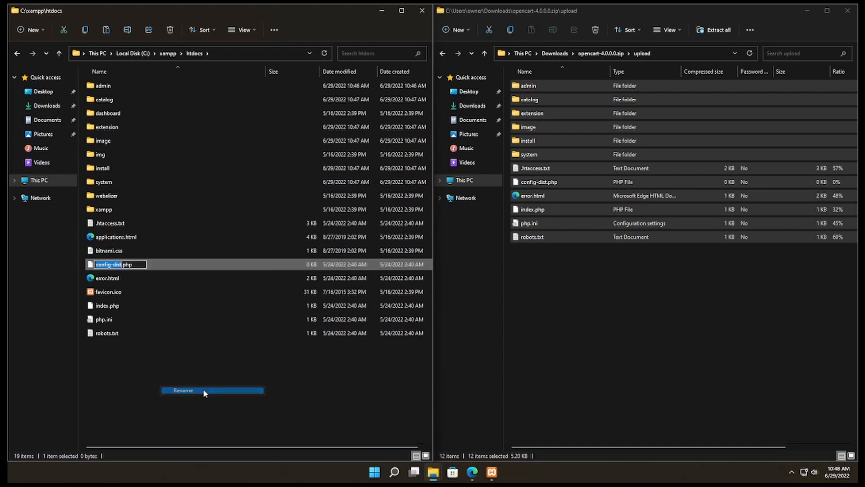
key("Right")
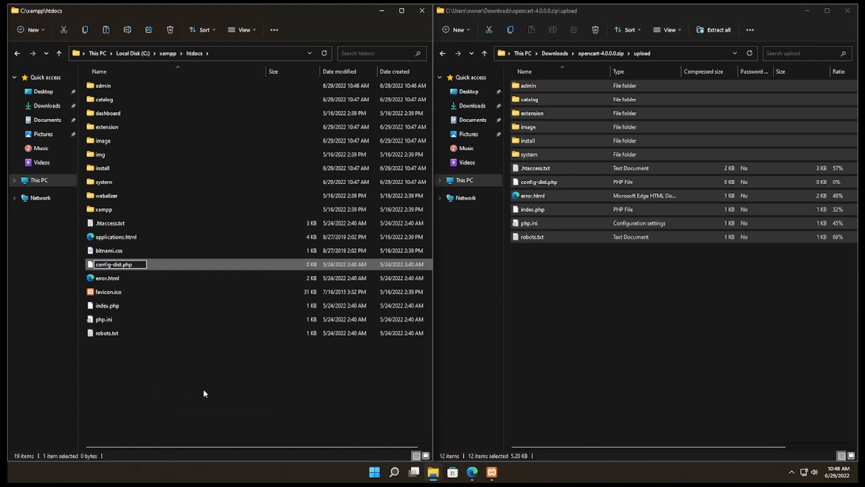
key("BackSpace")
key("BackSpace")
key("BackSpace")
key("BackSpace")
key("BackSpace")
key("Return")
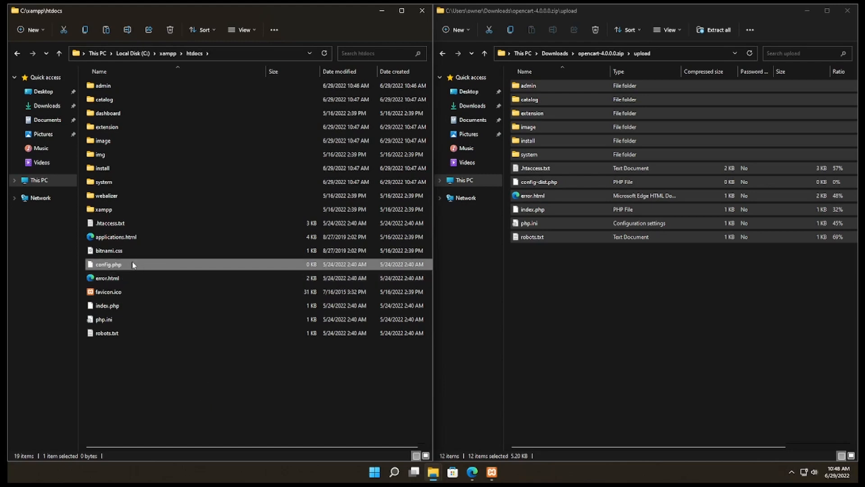
Open the admin folder inside htdocs and rename its config-dist.php to config.php.
left_click(126, 92)
double_click(126, 90)
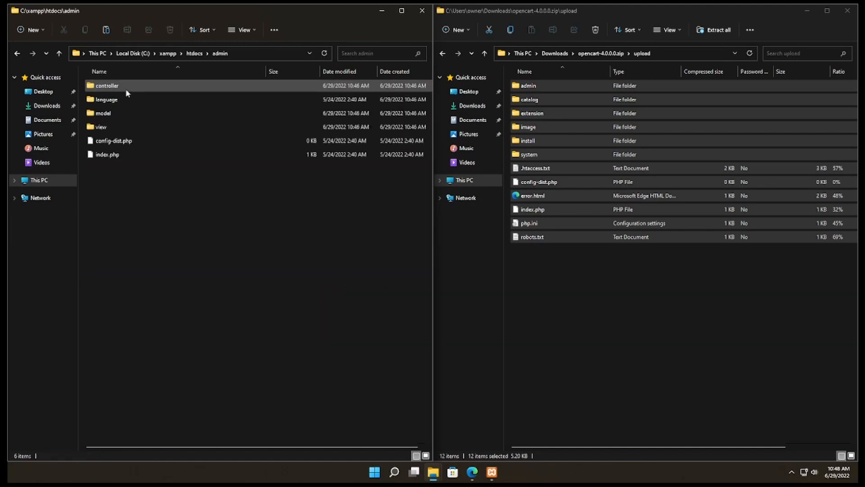
left_click(141, 142)
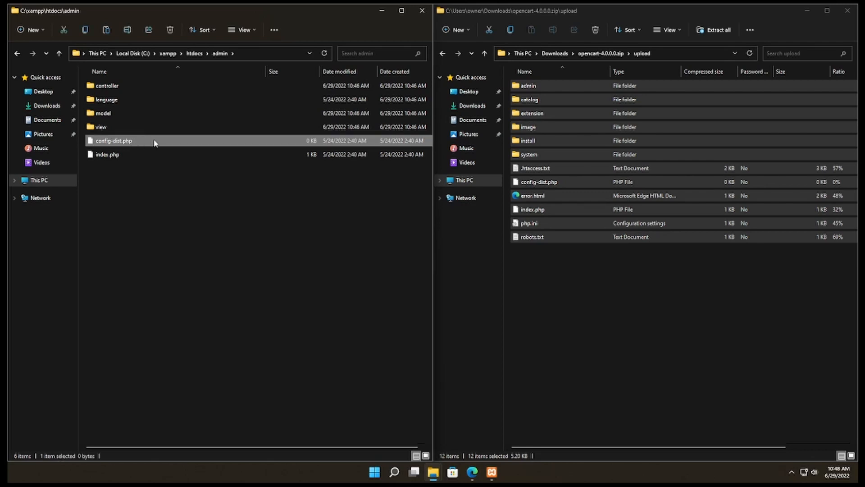
right_click(154, 143)
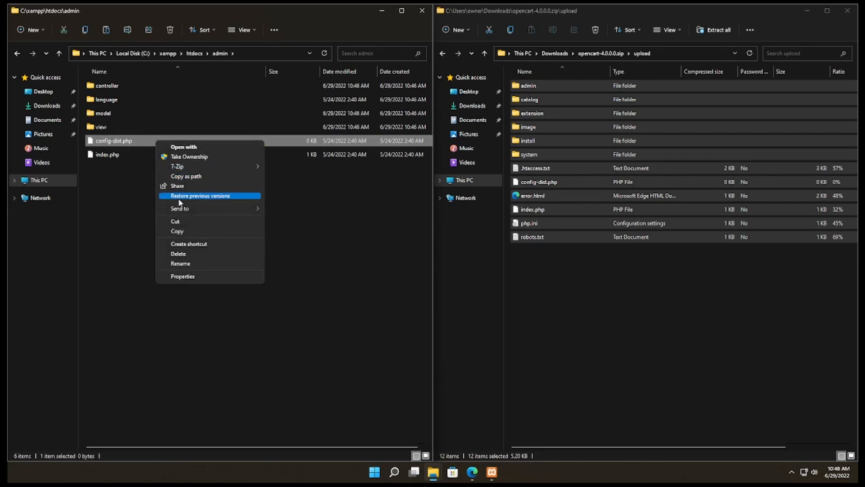
left_click(193, 263)
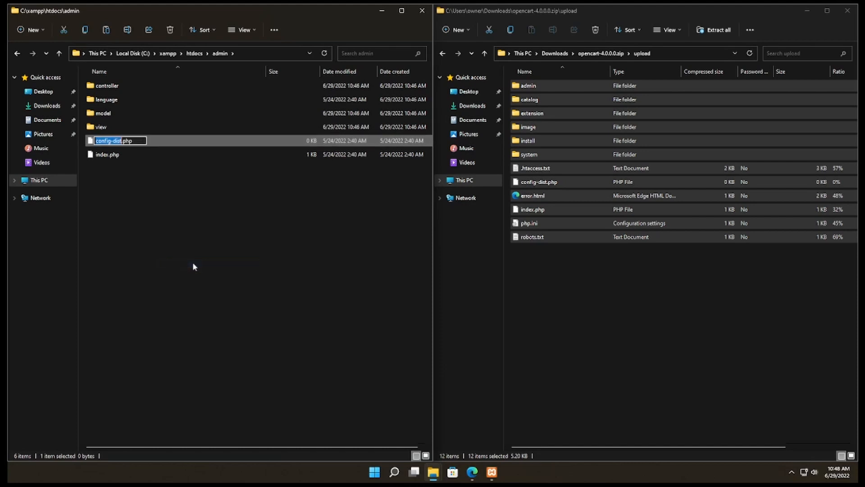
key("Right")
key("BackSpace")
key("BackSpace")
key("BackSpace")
key("BackSpace")
key("BackSpace")
key("Return")
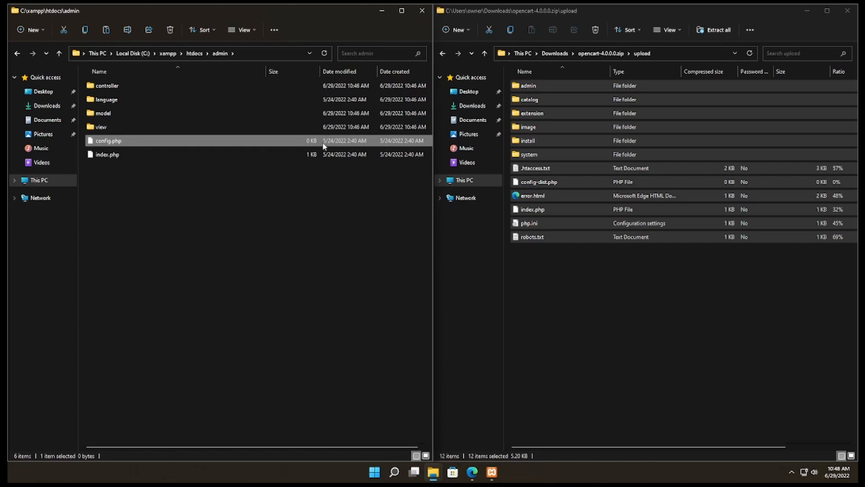
Close both File Explorer windows, and start the MySQL and Apache modules in the XAMPP Control Panel.
left_click(422, 11)
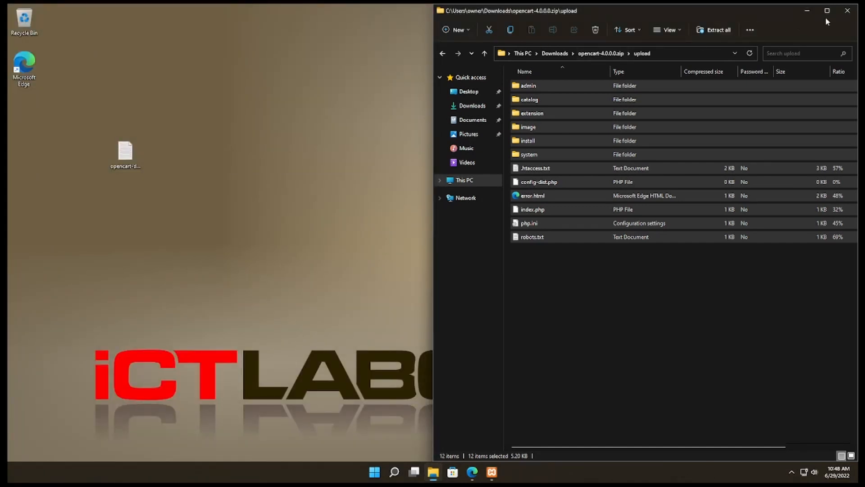
left_click(849, 16)
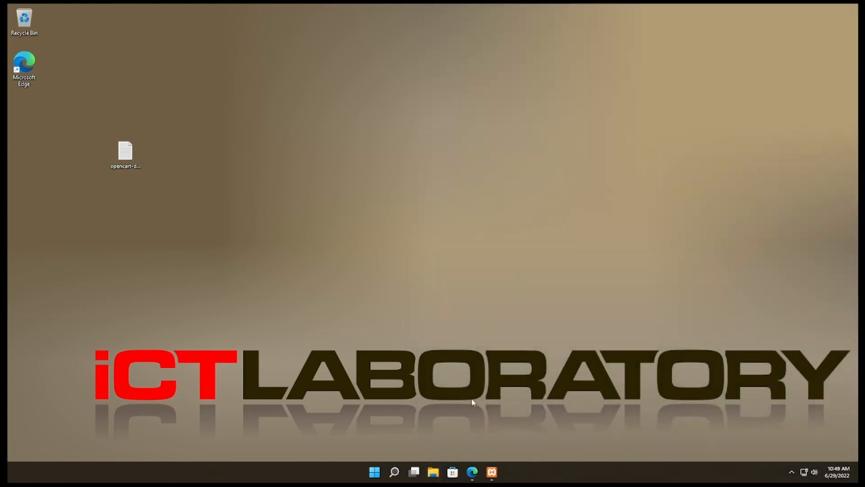
left_click(491, 474)
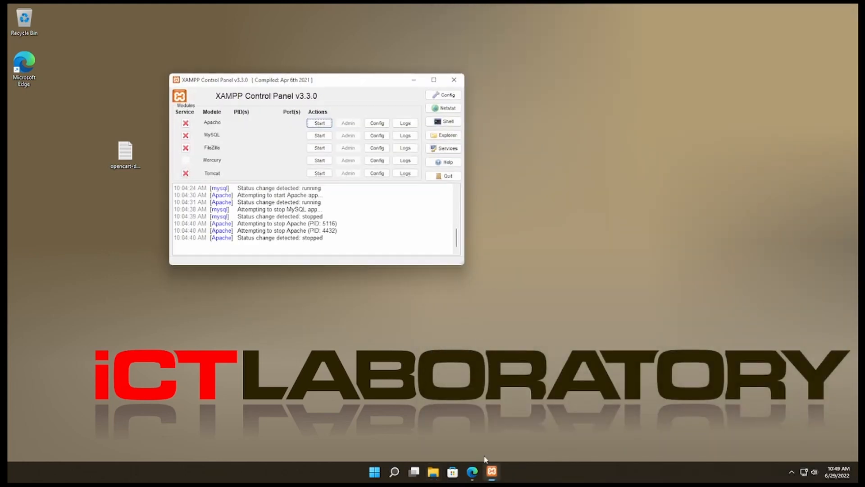
left_click(324, 139)
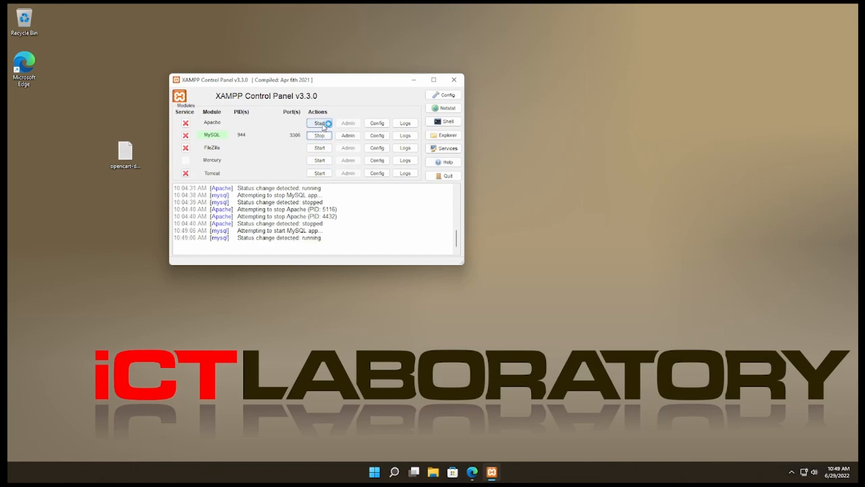
left_click(323, 123)
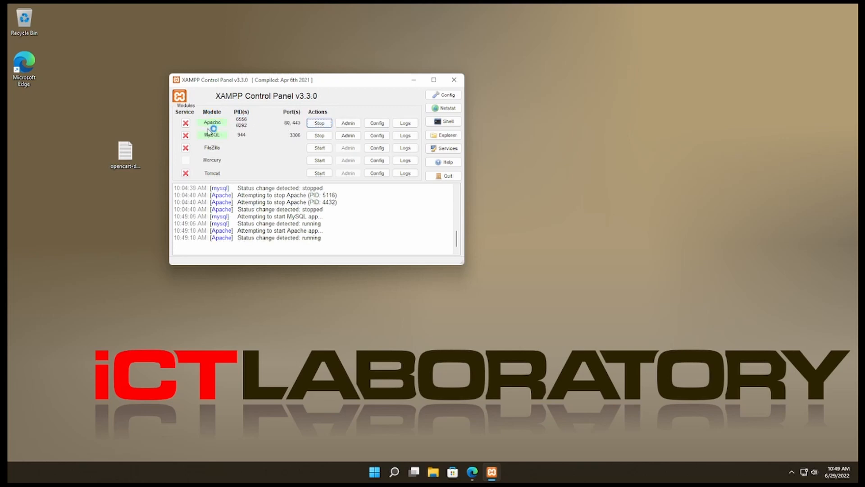
left_click(414, 80)
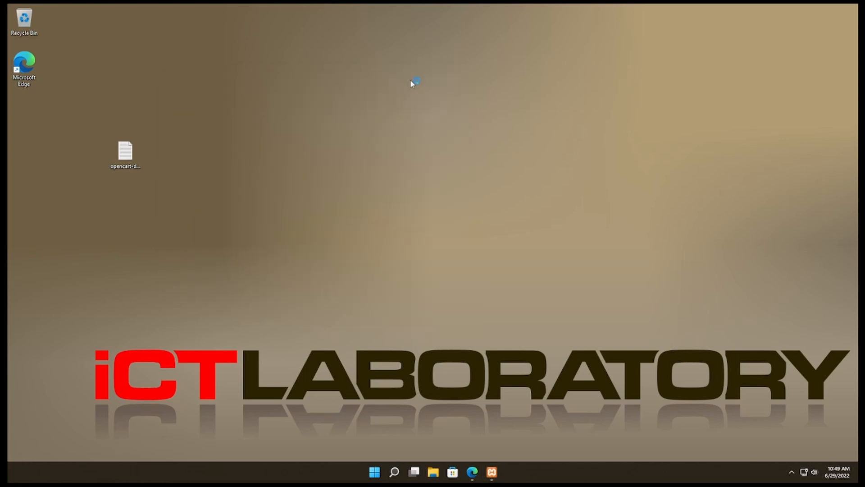
Switch to Microsoft Edge and load localhost to open the OpenCart installer.
left_click(472, 472)
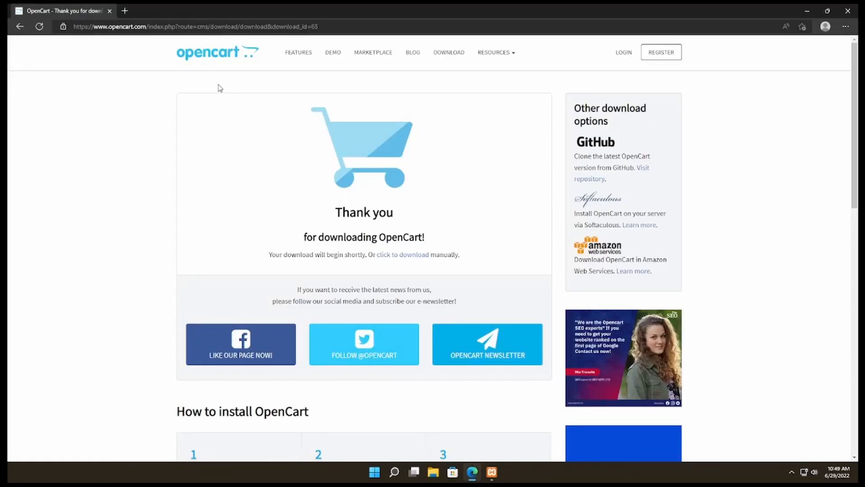
left_click(257, 28)
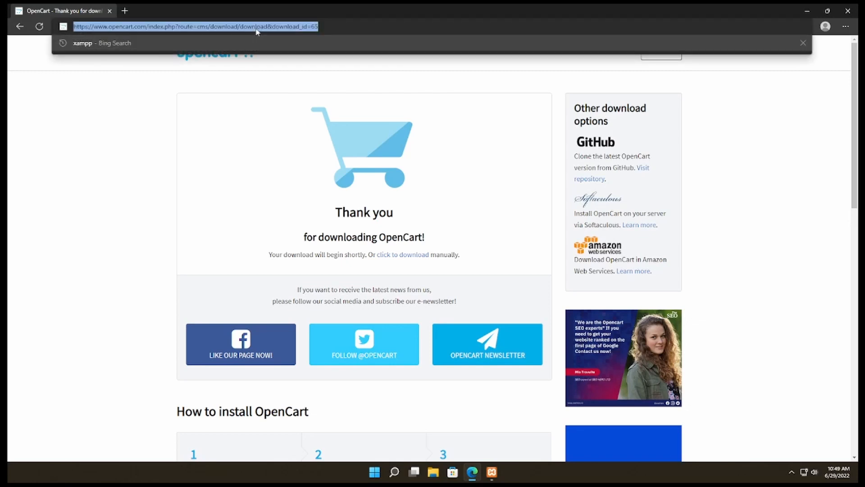
type("local")
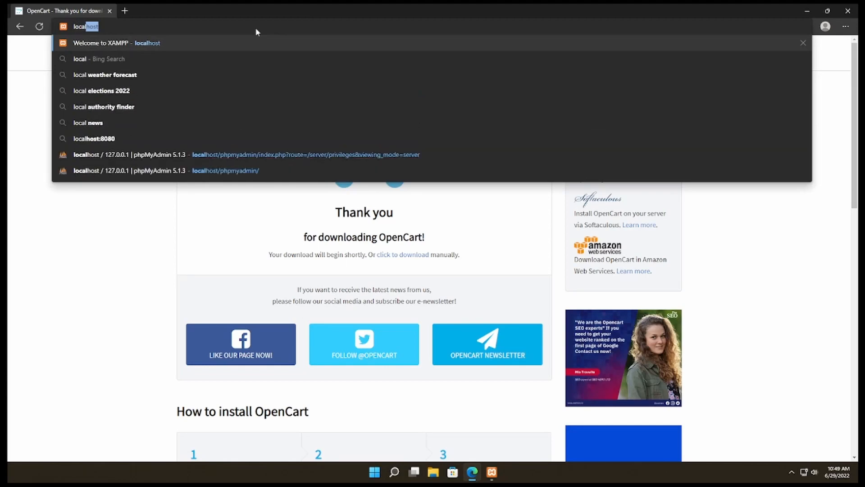
type("host")
key("Return")
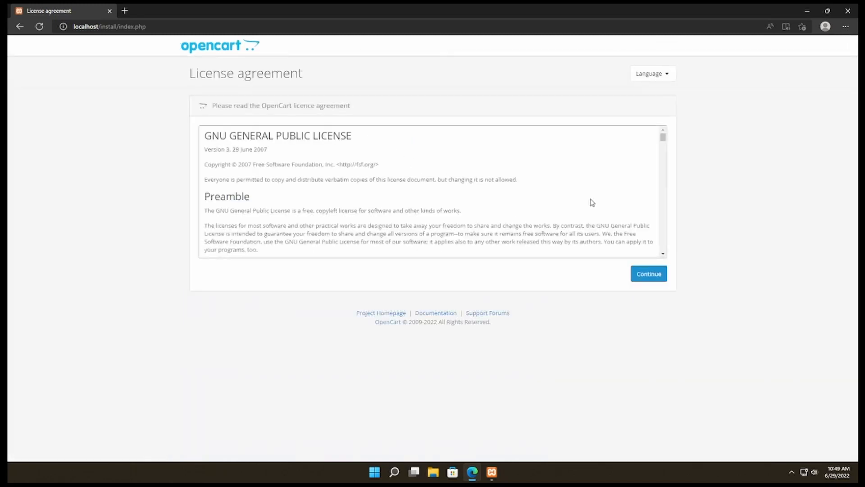
Accept the OpenCart license agreement and continue past the pre-installation server check.
left_click(645, 275)
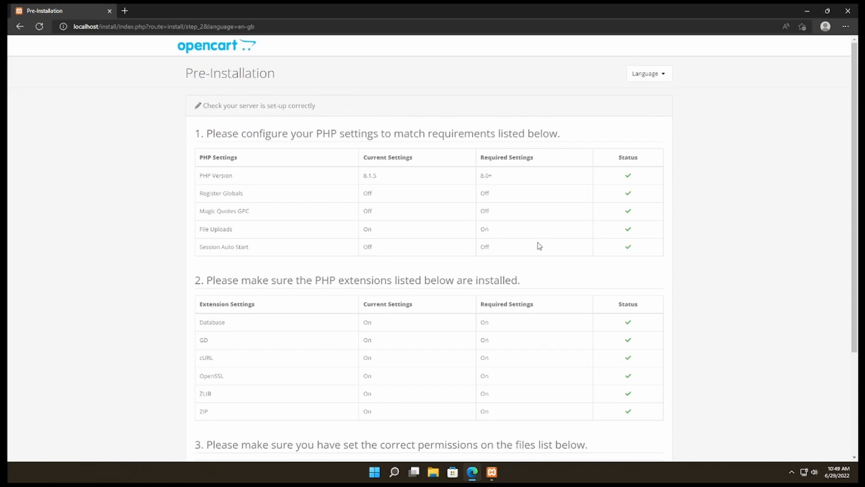
scroll(531, 244, "down", 1)
scroll(530, 243, "down", 3)
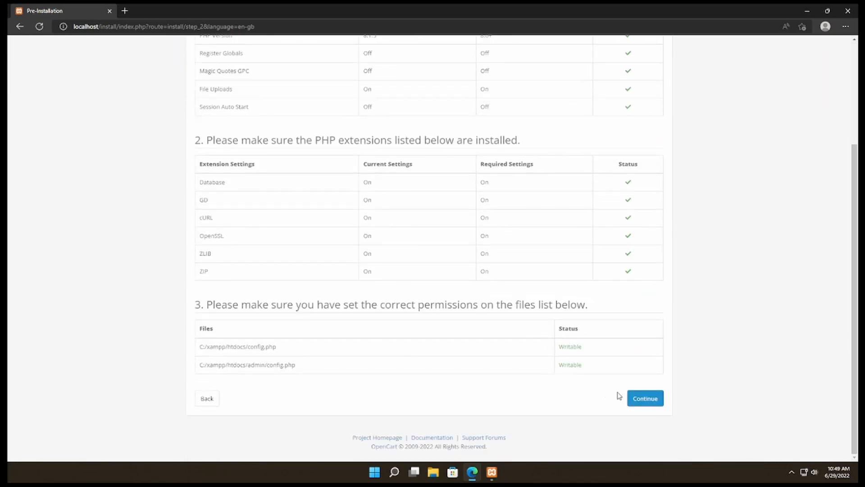
left_click(644, 405)
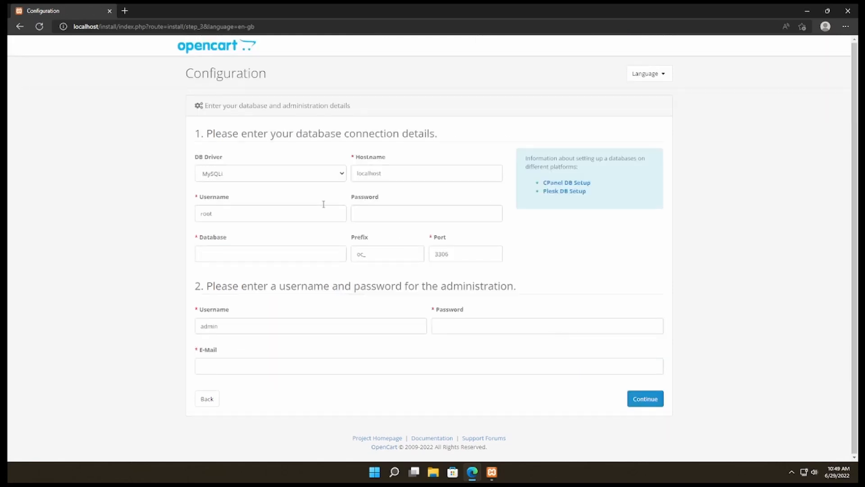
Fill in the database connection with username opencart, the database password and database name opencart.
double_click(248, 217)
type("openca")
left_click(386, 218)
type("•")
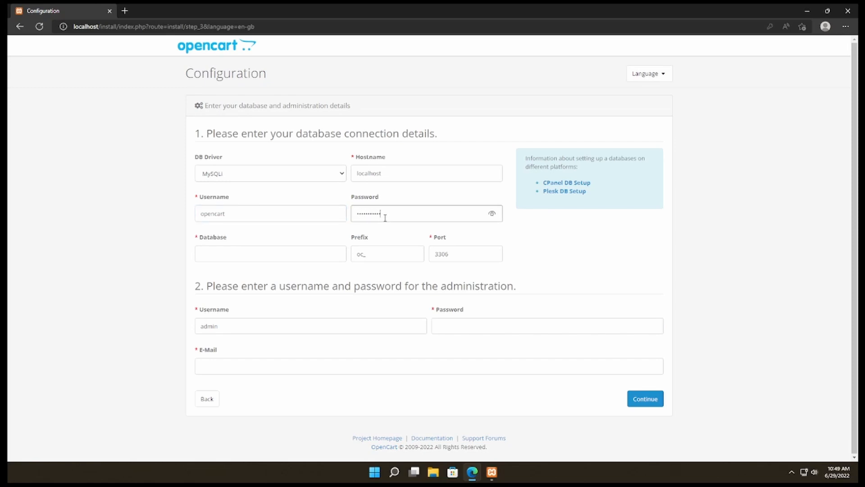
left_click(275, 257)
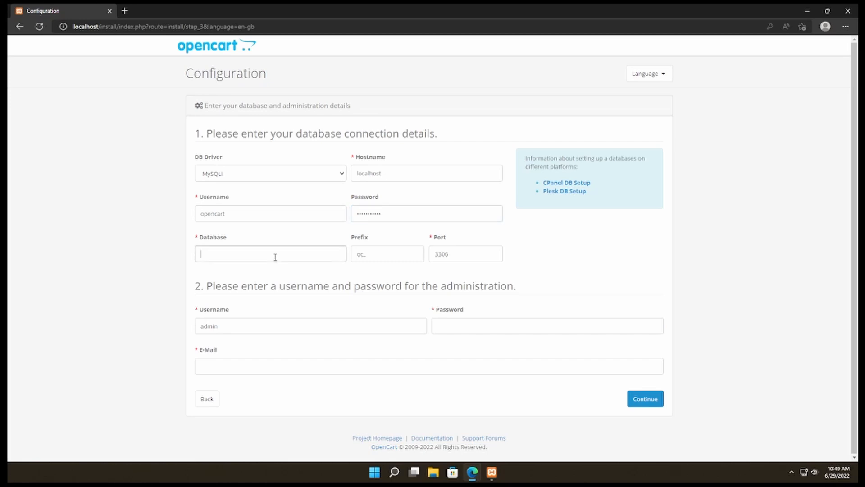
type("opencart")
Enter the administration password for the admin account.
left_click(483, 328)
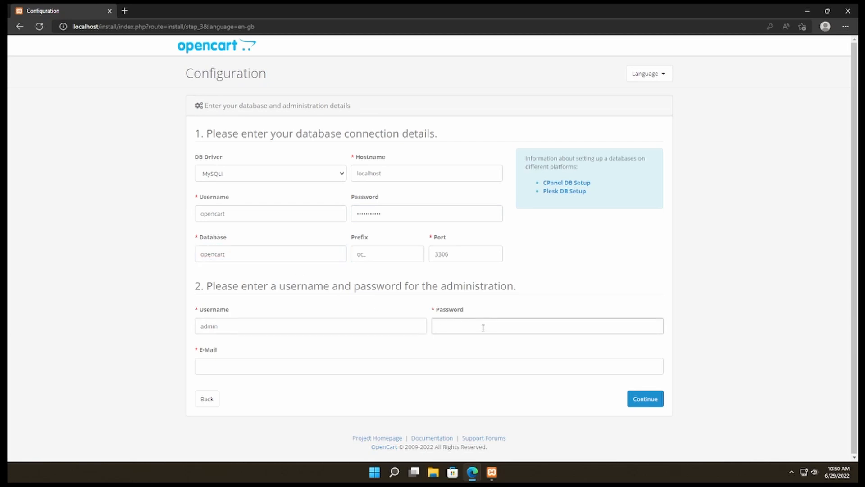
type("password")
left_click_drag(480, 327, 412, 327)
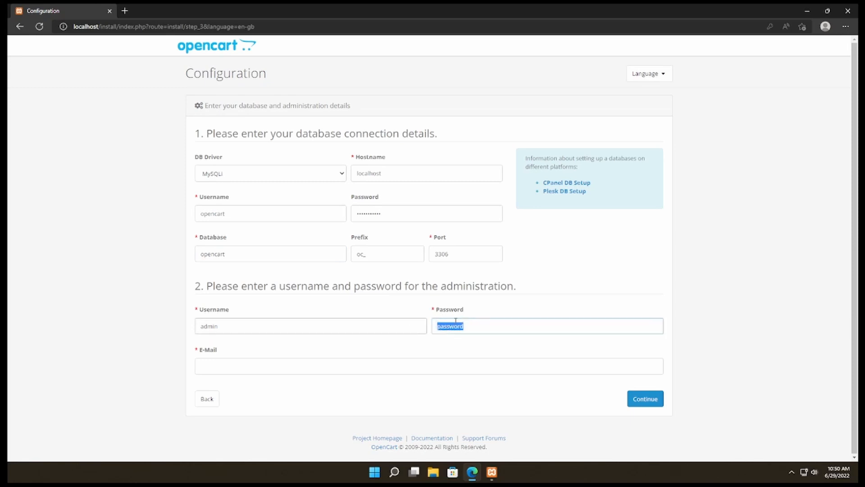
left_click_drag(472, 320, 422, 326)
left_click(473, 323)
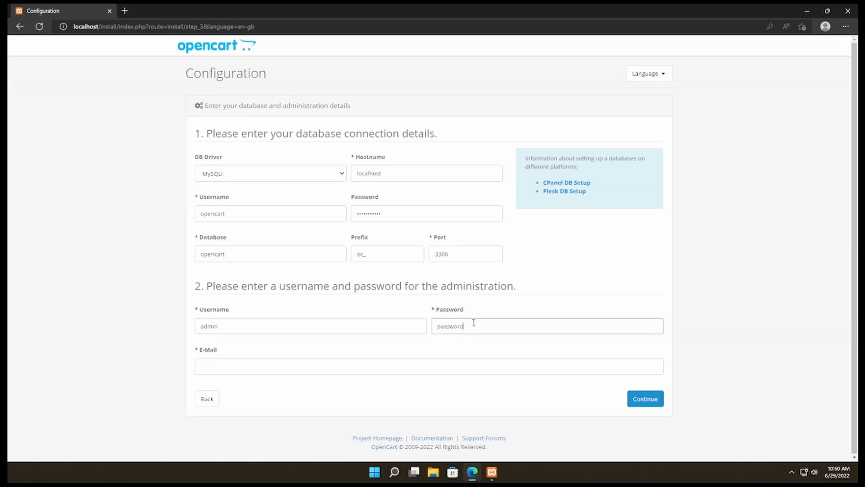
Enter the administrator's e-mail address and submit the configuration to run the installation.
left_click(289, 366)
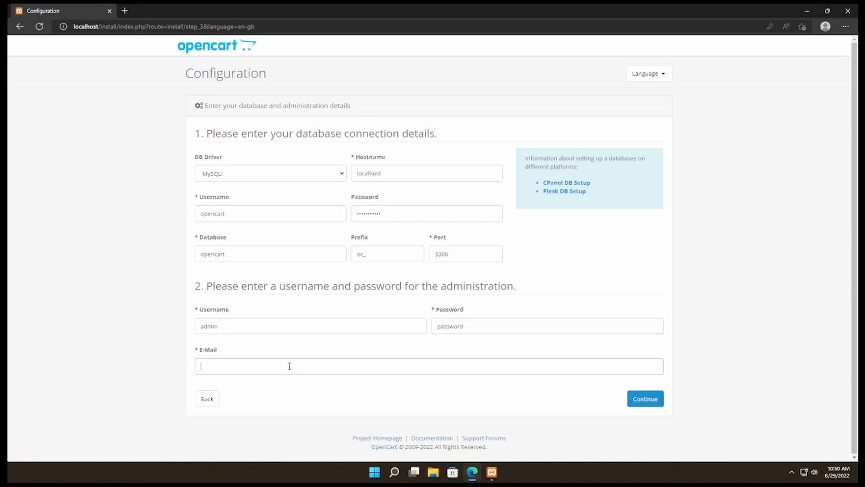
left_click(641, 402)
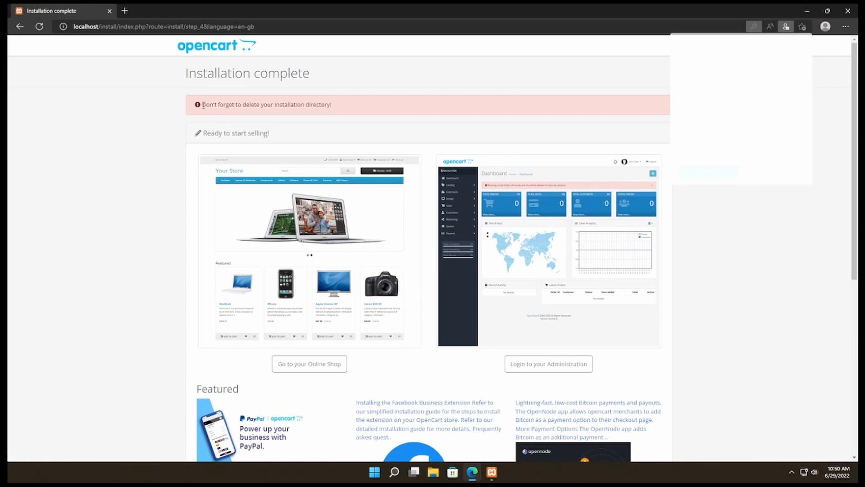
Highlight the notice about deleting the installation directory, and open C:\xampp\htdocs in File Explorer.
left_click_drag(203, 105, 351, 104)
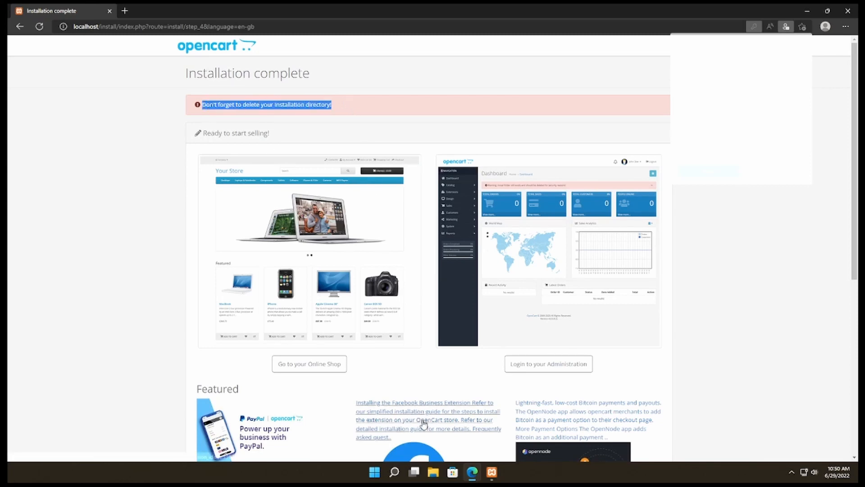
left_click(432, 473)
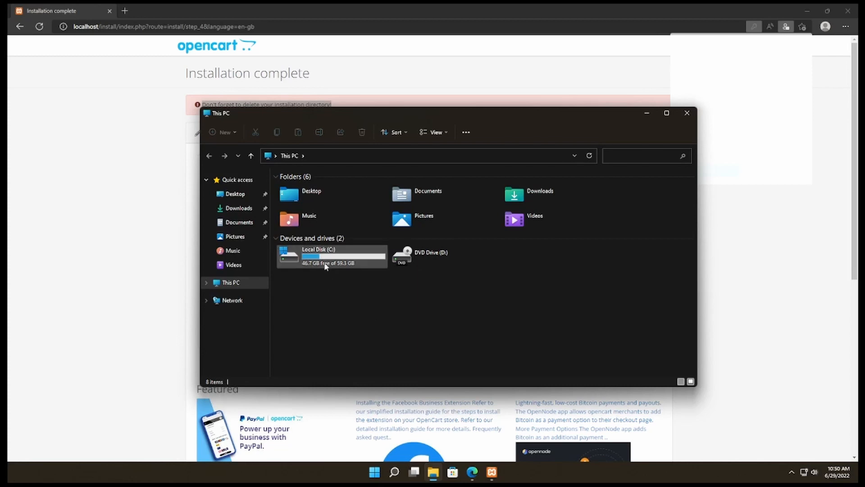
double_click(325, 261)
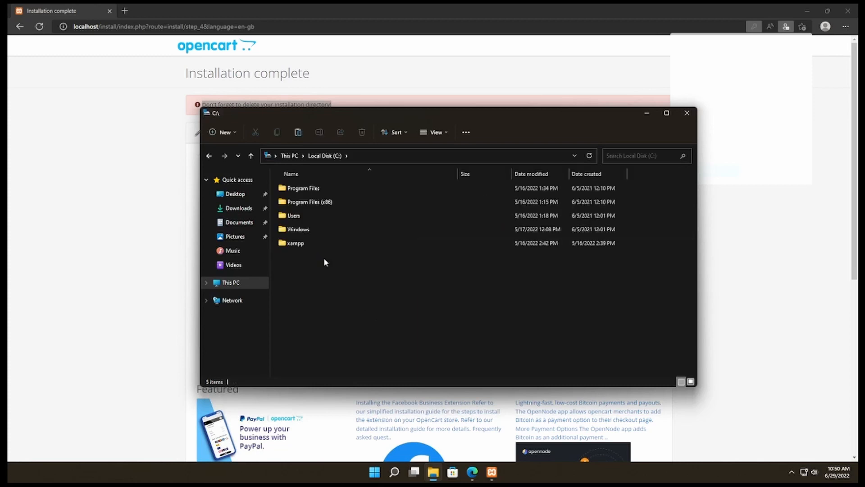
double_click(303, 246)
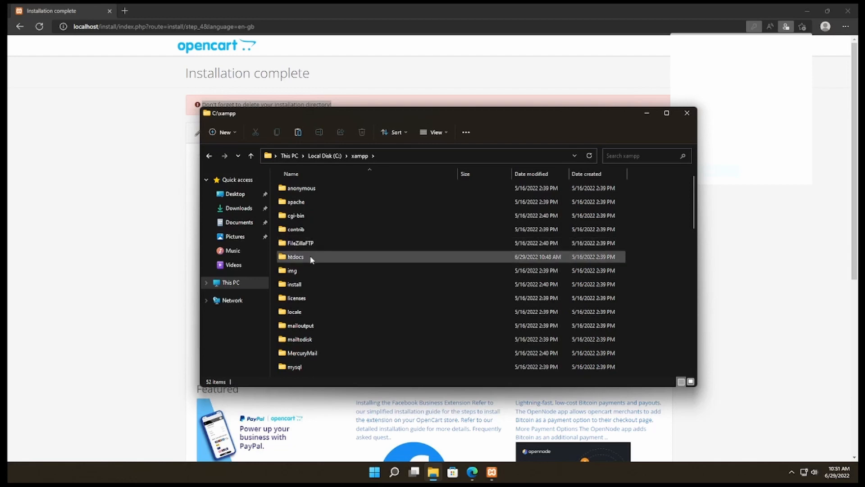
double_click(311, 257)
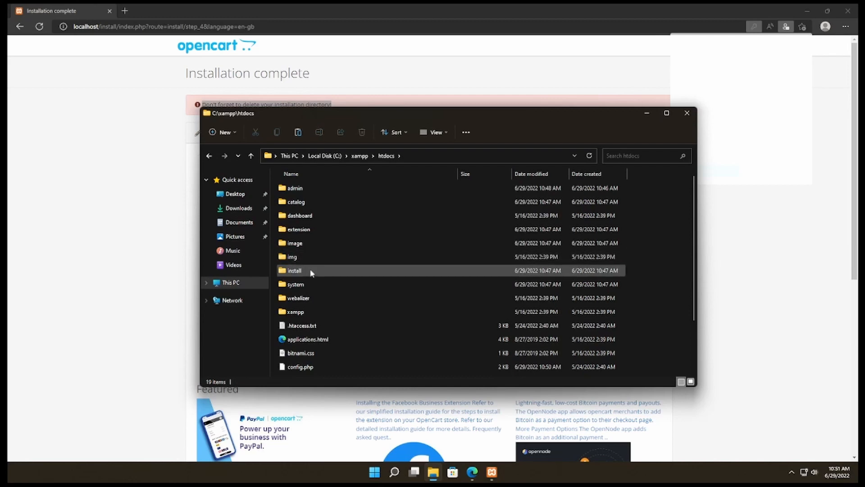
Rename the install folder in htdocs to install.del and close File Explorer.
left_click(295, 271)
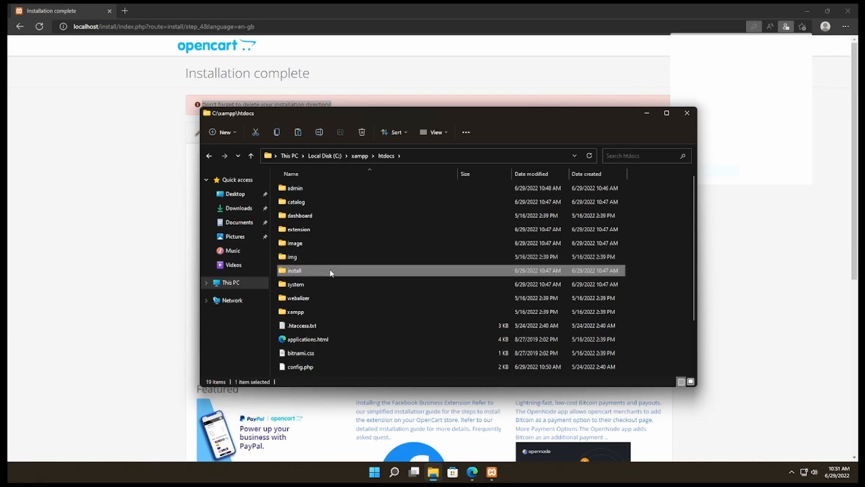
key("F2")
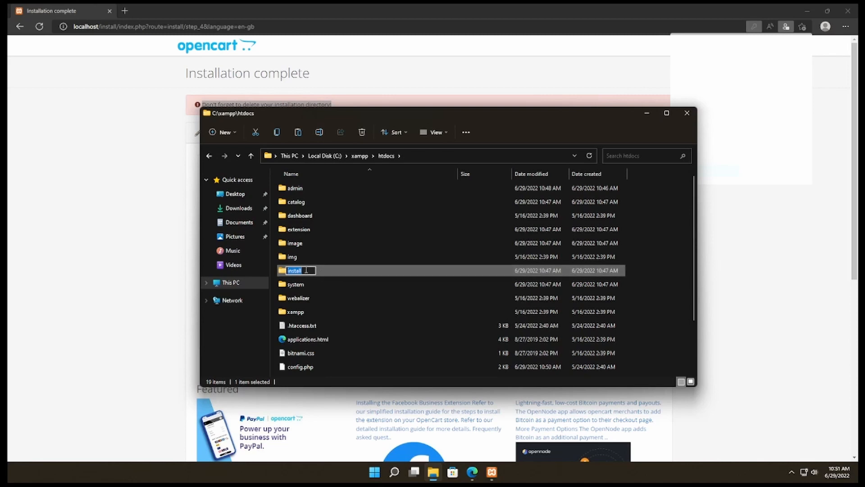
type(".db")
type("l")
key("Return")
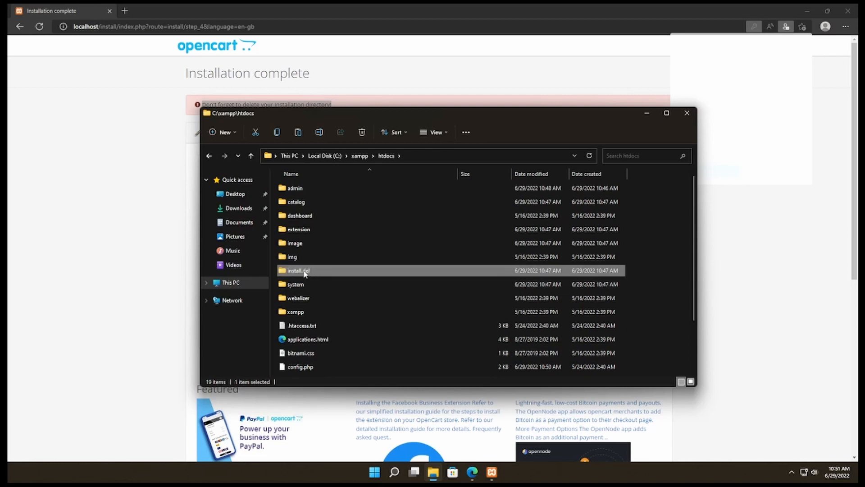
left_click(687, 114)
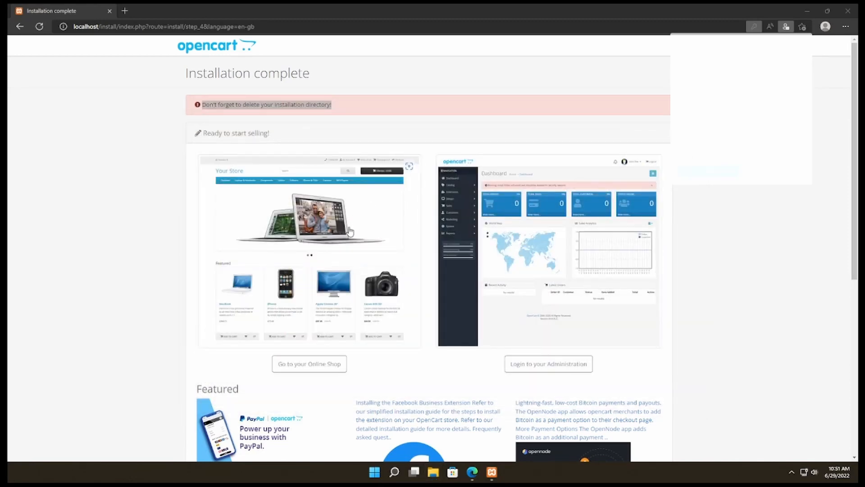
Open the online shop from the installation page and look over the storefront's home page.
scroll(350, 231, "down", 2)
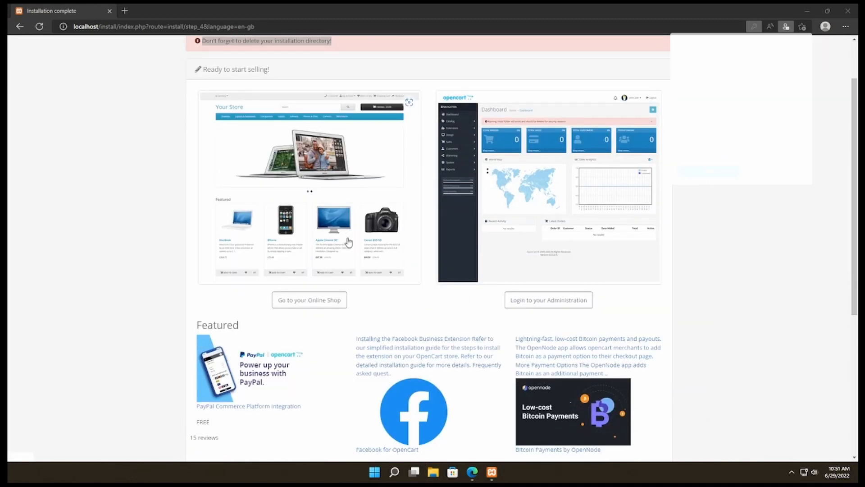
left_click(314, 301)
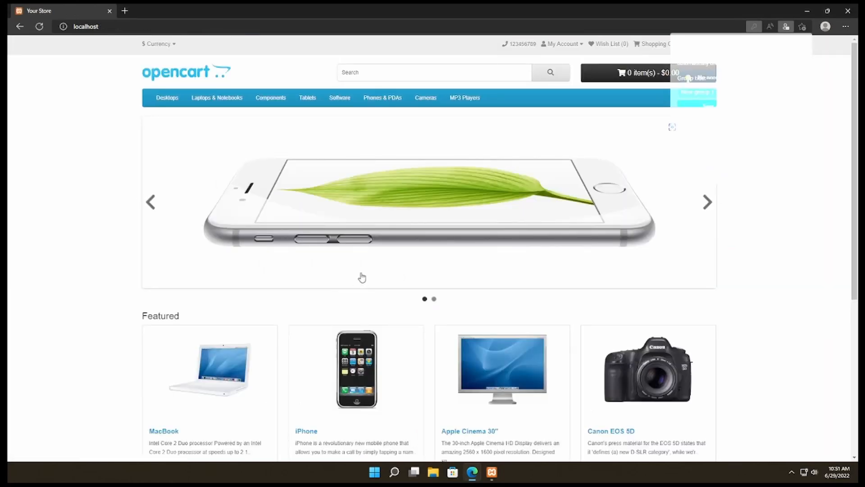
scroll(350, 270, "down", 5)
scroll(351, 270, "down", 1)
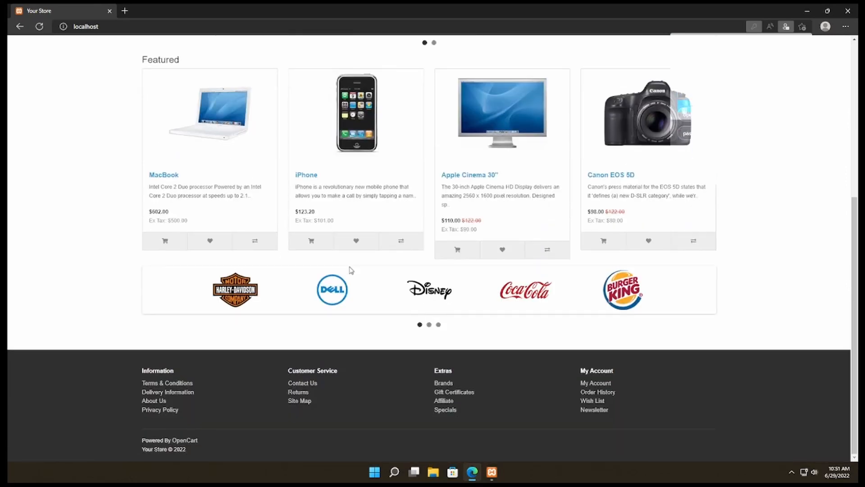
scroll(351, 270, "up", 5)
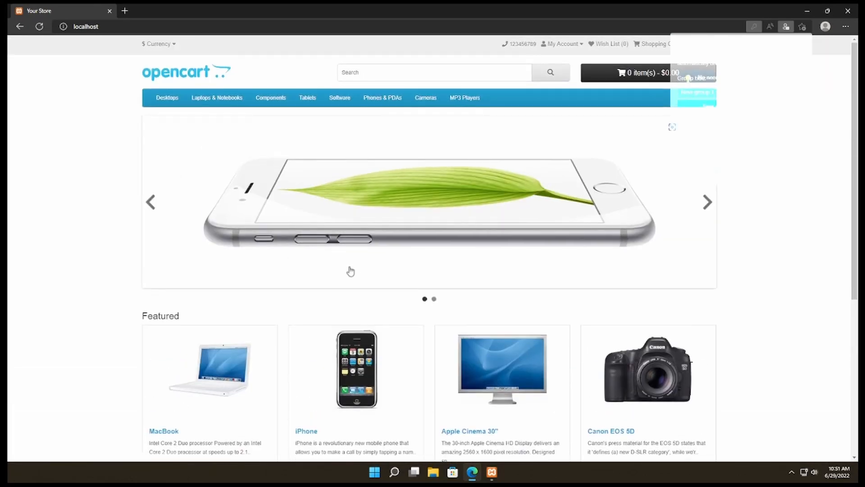
left_click(271, 101)
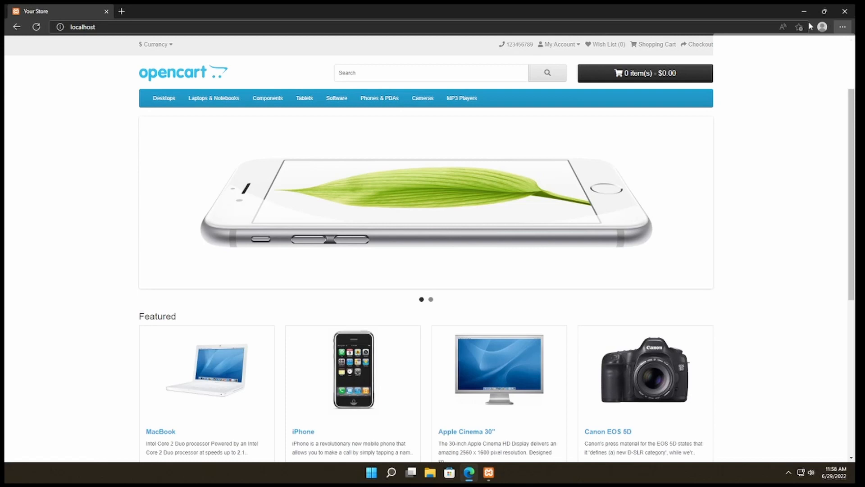
Minimize the browser and the XAMPP Control Panel, and open the opencart document text file from the desktop in Notepad.
left_click(805, 13)
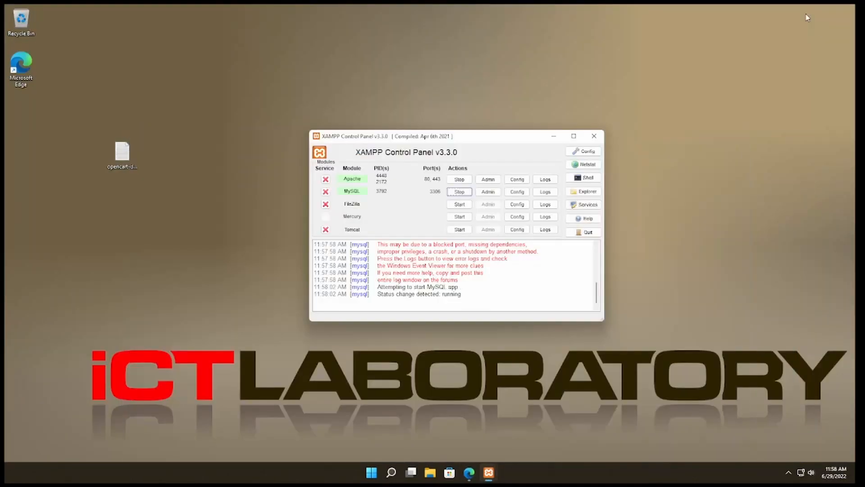
left_click(554, 135)
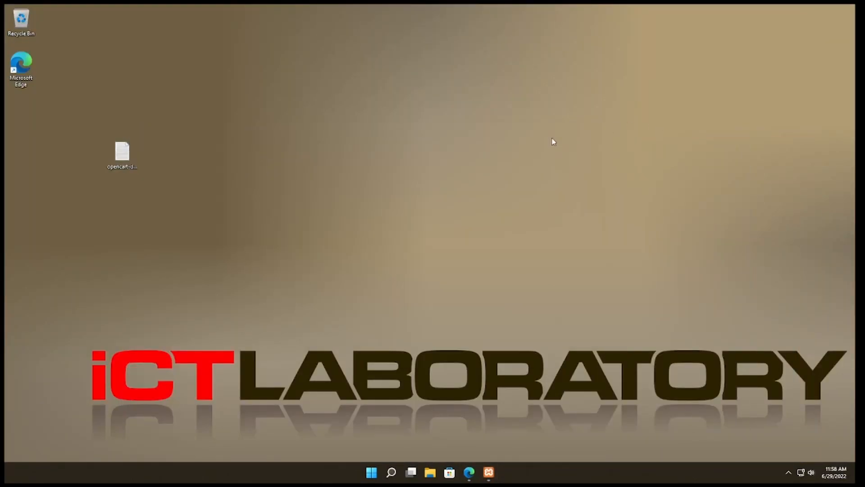
double_click(120, 163)
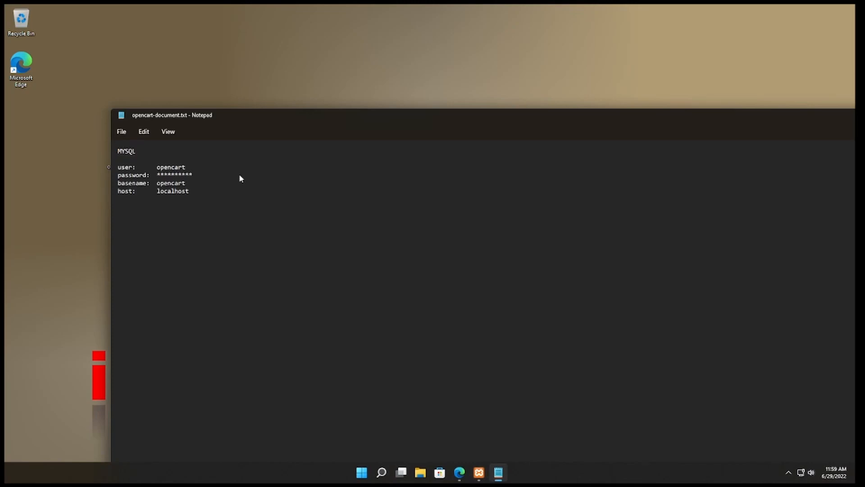
Add an OpenCart heading below the MYSQL details, separated by a blank line.
left_click(219, 192)
key("Return")
type("OpenCart")
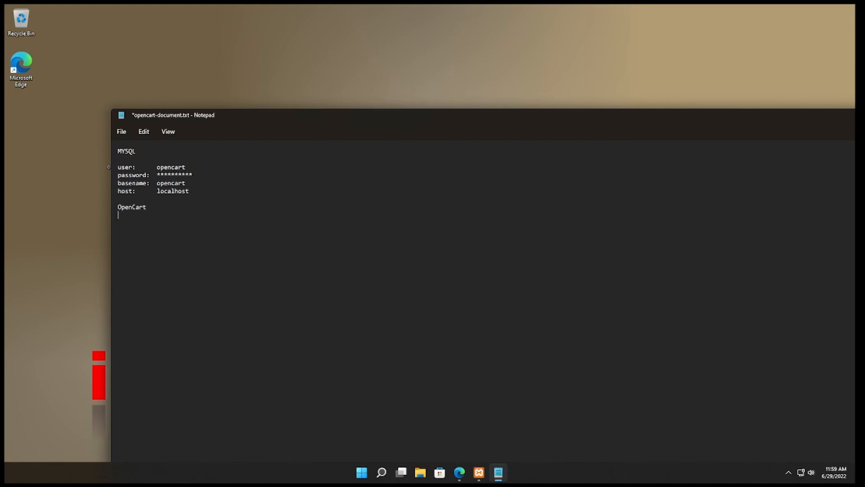
Below the OpenCart heading, add a user line with admin and a password line masked with asterisks.
key("Return")
type("user:      admin")
key("Return")
type("password:  ********** ")
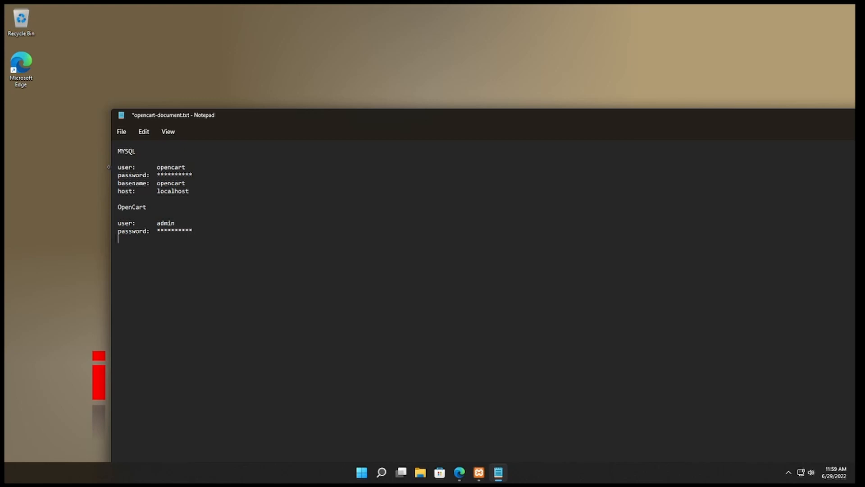
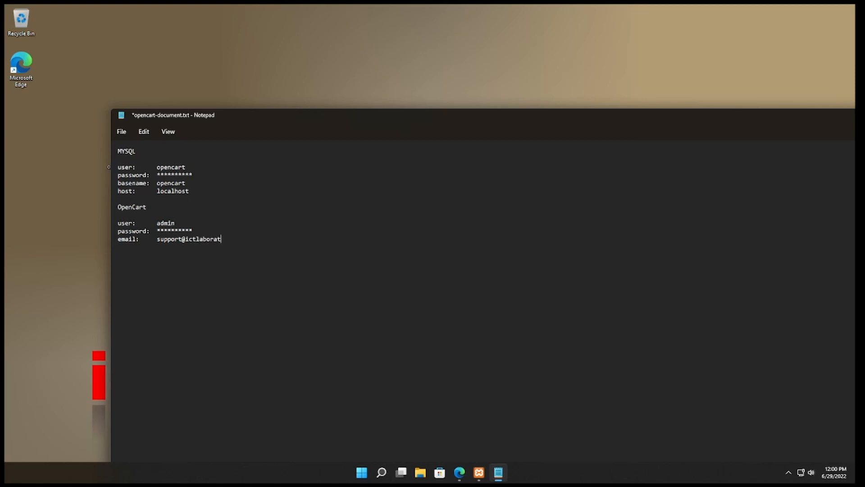
Underline the MYSQL and OpenCart headings with matching rows of dashes, removing the extra blank line above the OpenCart user line.
type("-----------------")
type("----------------")
type("-----")
triple_click(147, 161)
key("ctrl+c")
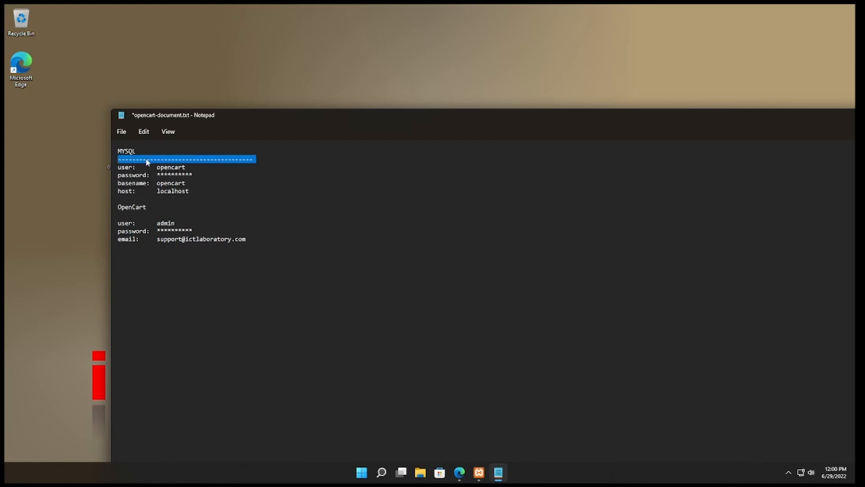
left_click(150, 215)
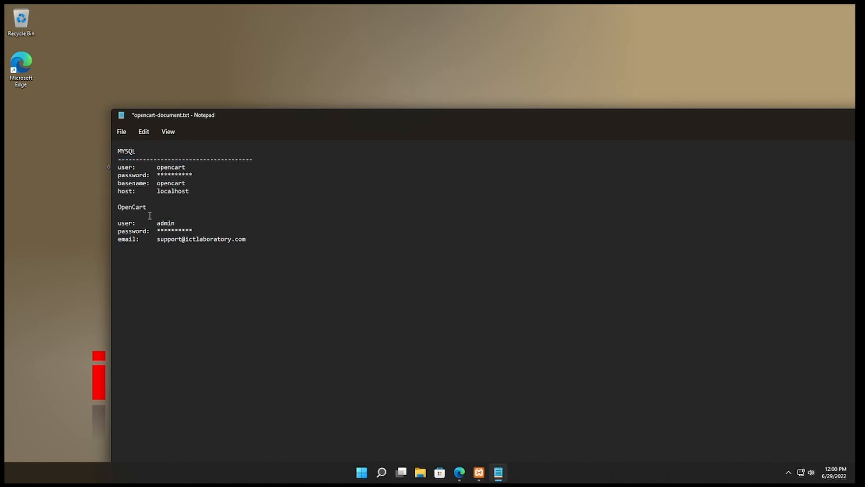
key("ctrl+v")
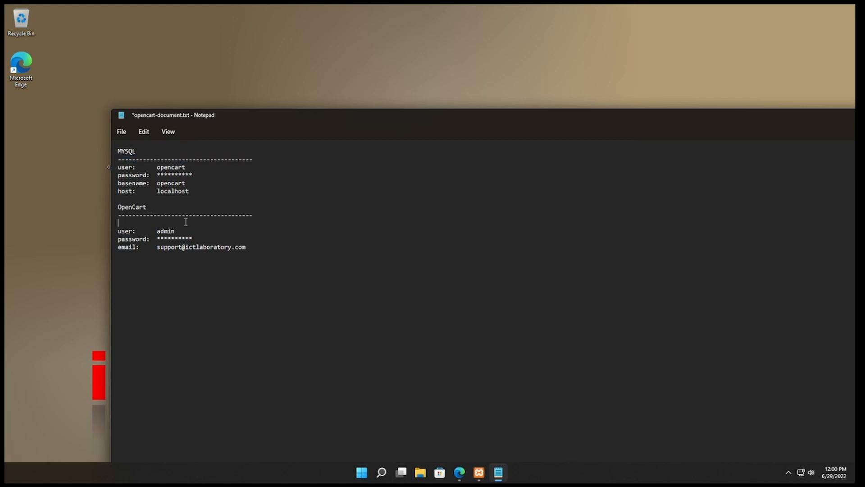
key("Delete")
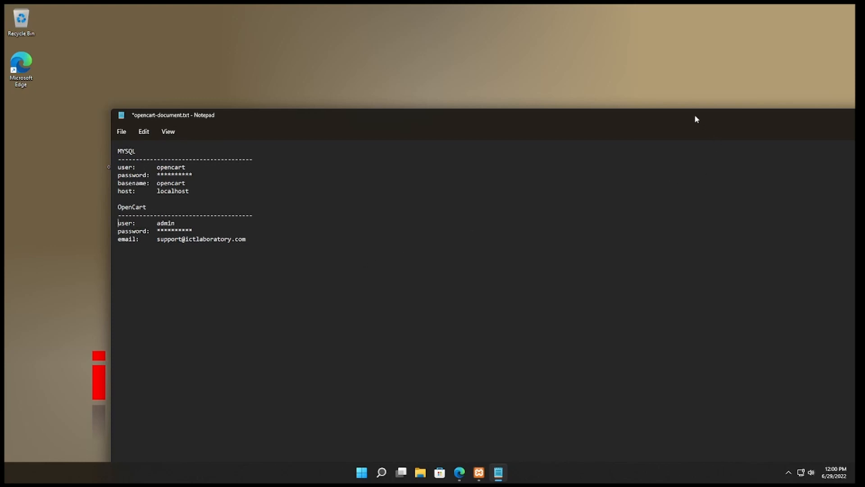
Narrow the Notepad window and move it fully onto the screen, and close the document with its changes saved.
left_click_drag(696, 119, 605, 82)
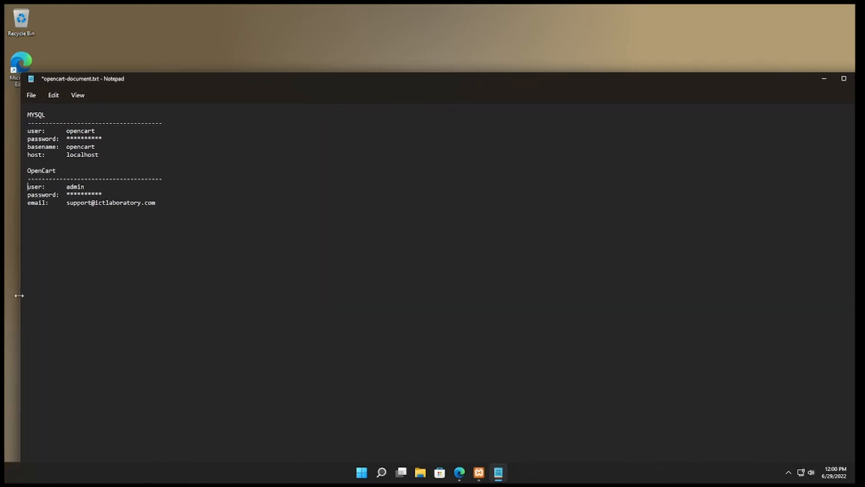
left_click_drag(21, 295, 363, 278)
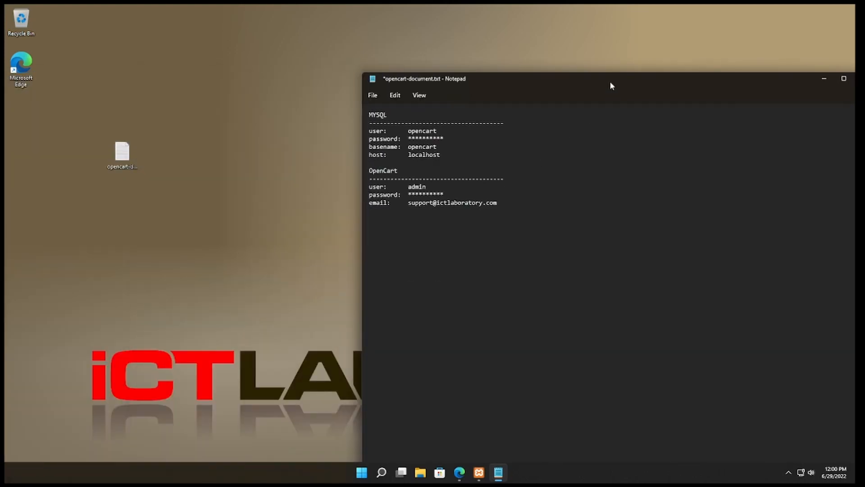
left_click_drag(610, 81, 398, 138)
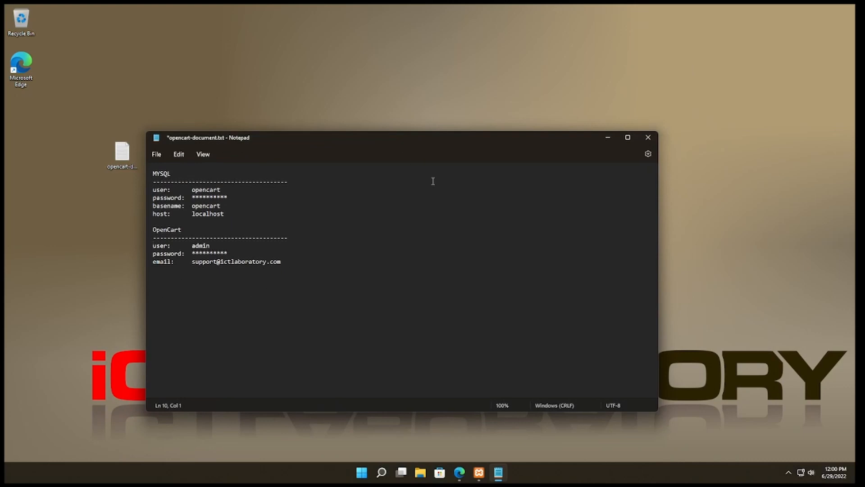
left_click(651, 144)
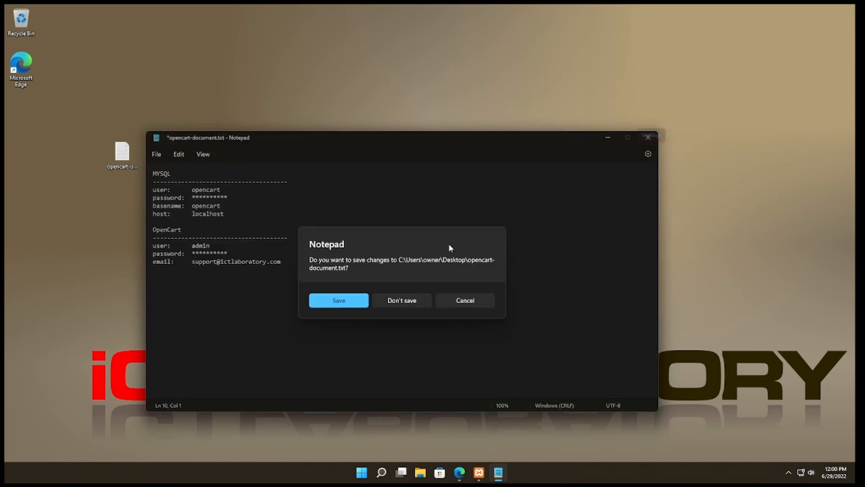
left_click(346, 304)
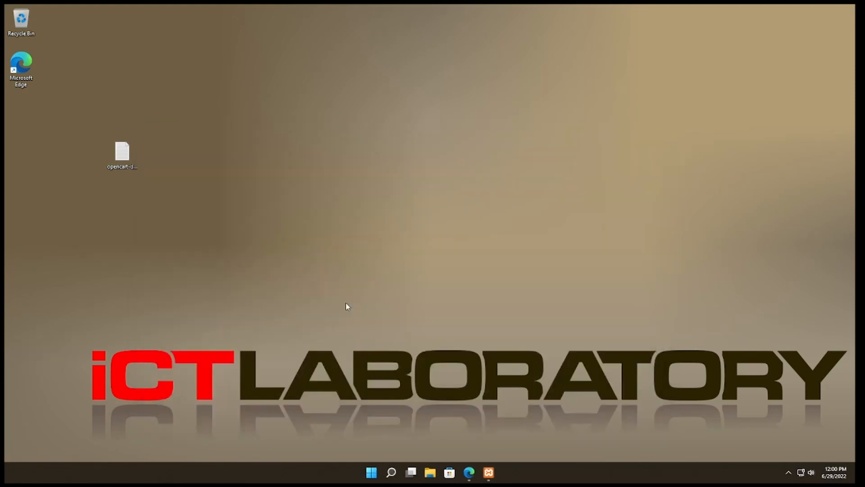